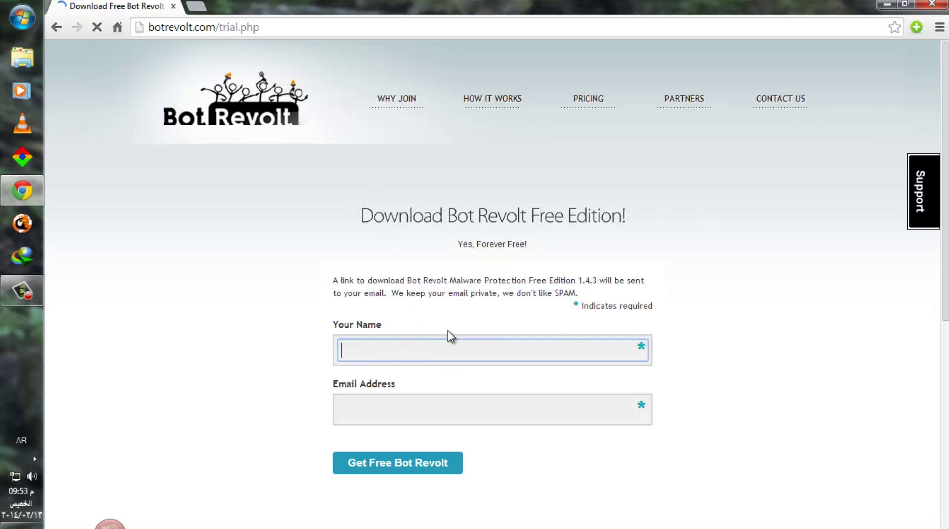
Enter the name and begin the email address on the Bot Revolt Free Edition download form, and close the browser without submitting.
{"action": "scroll", "coordinate": [422, 335], "scroll_direction": "down", "scroll_amount": 1}
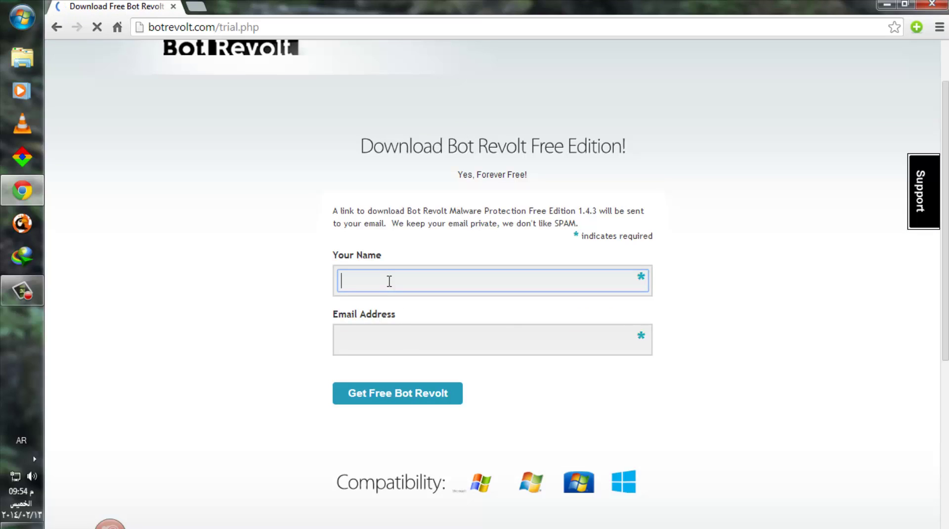
{"action": "left_click", "coordinate": [415, 278]}
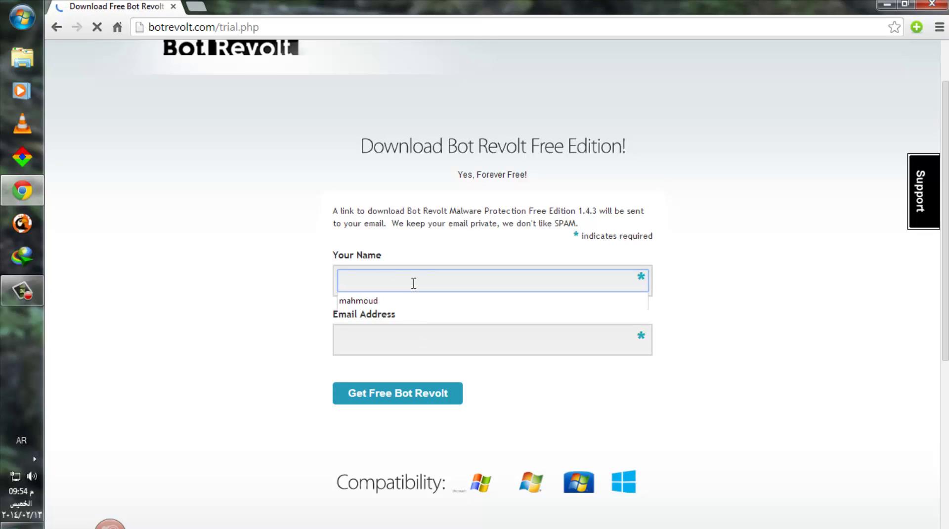
{"action": "left_click", "coordinate": [392, 302]}
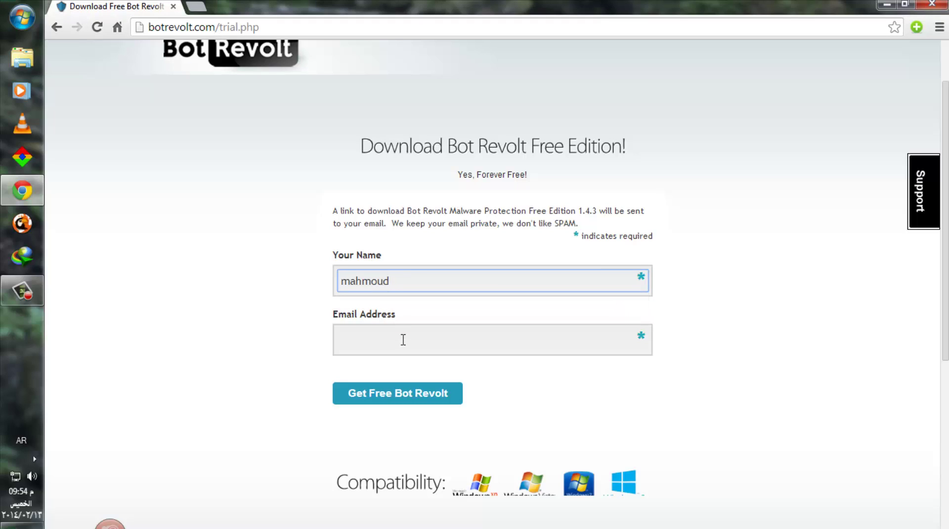
{"action": "left_click", "coordinate": [403, 339]}
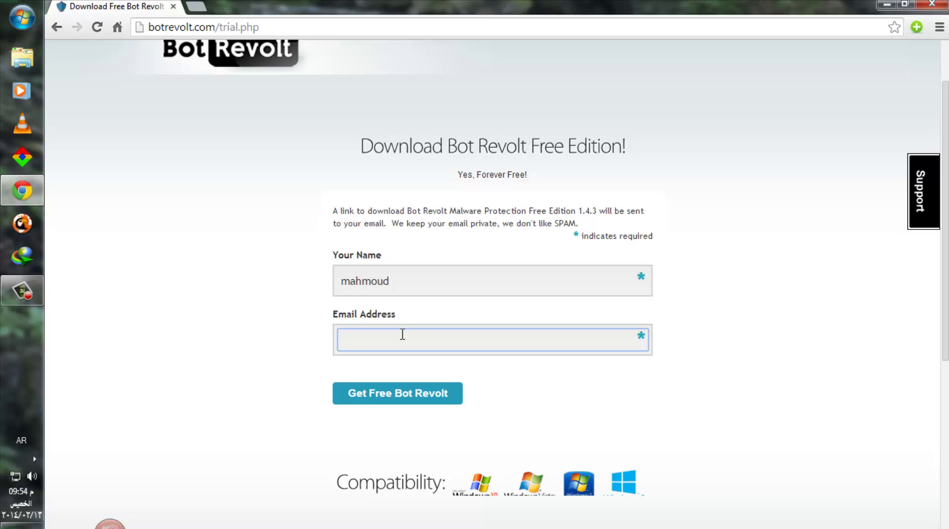
{"action": "type", "text": "ةشا"}
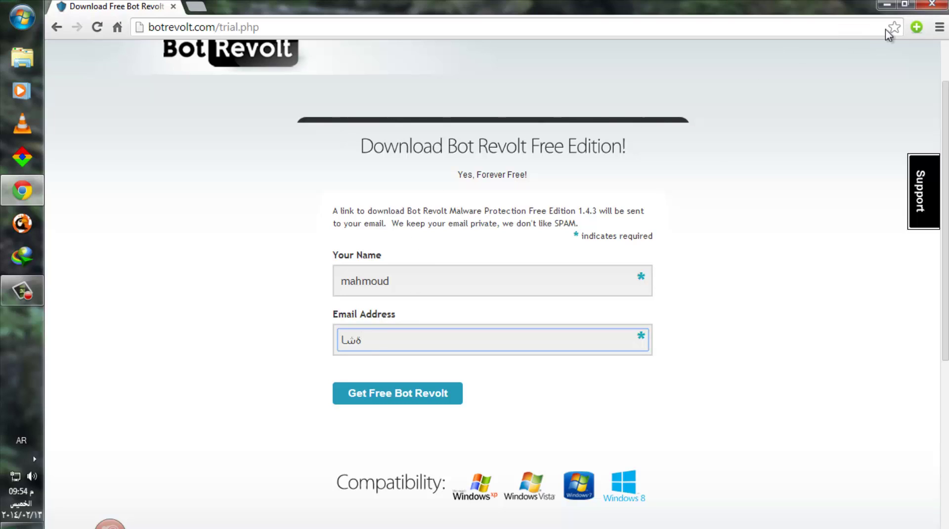
{"action": "left_click", "coordinate": [936, 6]}
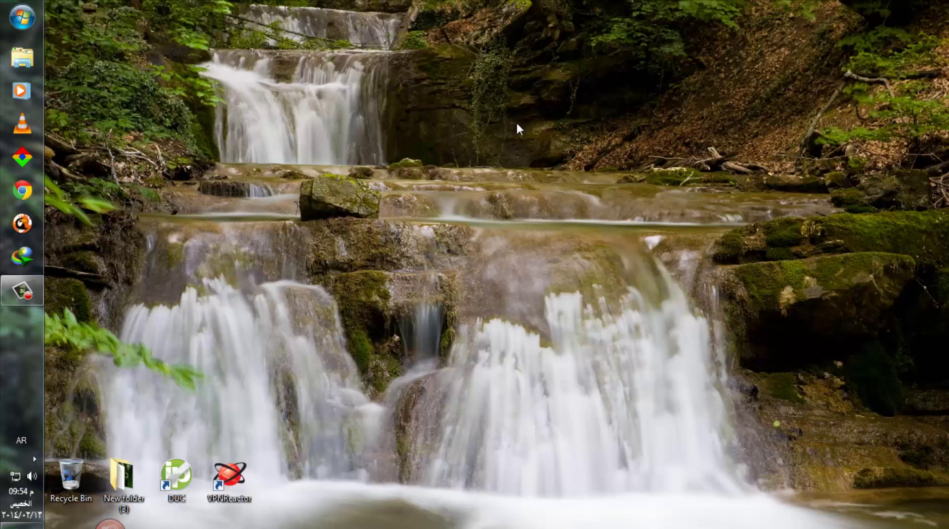
Open the Downloads folder in Windows Explorer and launch the BotRevolt-Setup_v1.4.3_free installer.
{"action": "left_click", "coordinate": [22, 58]}
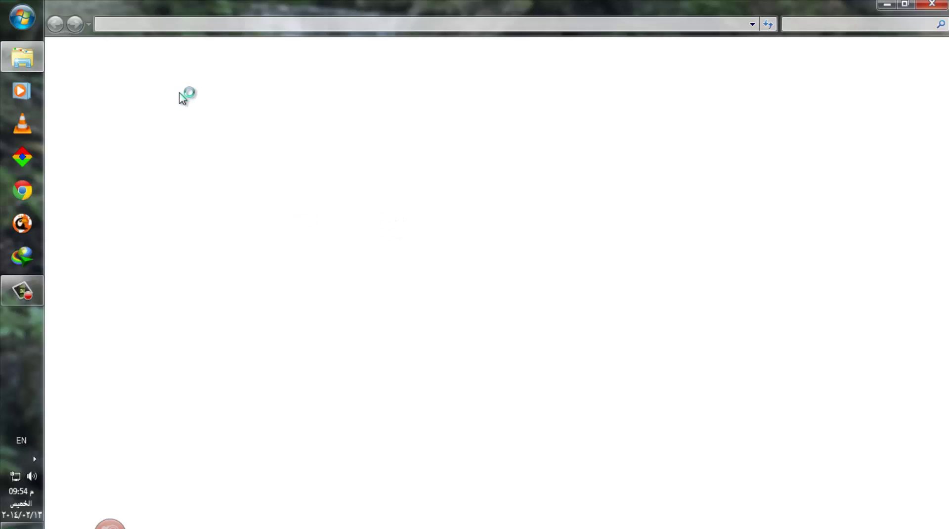
{"action": "left_click", "coordinate": [108, 102]}
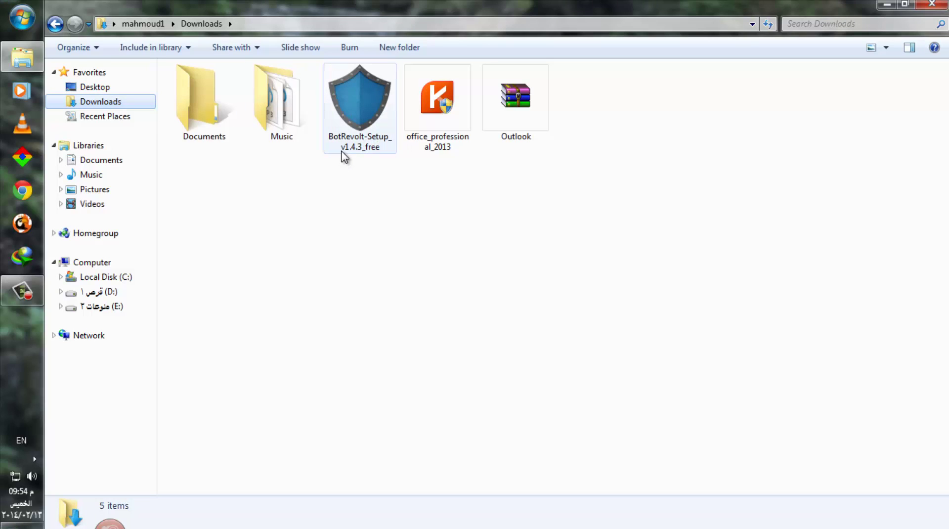
{"action": "double_click", "coordinate": [358, 107]}
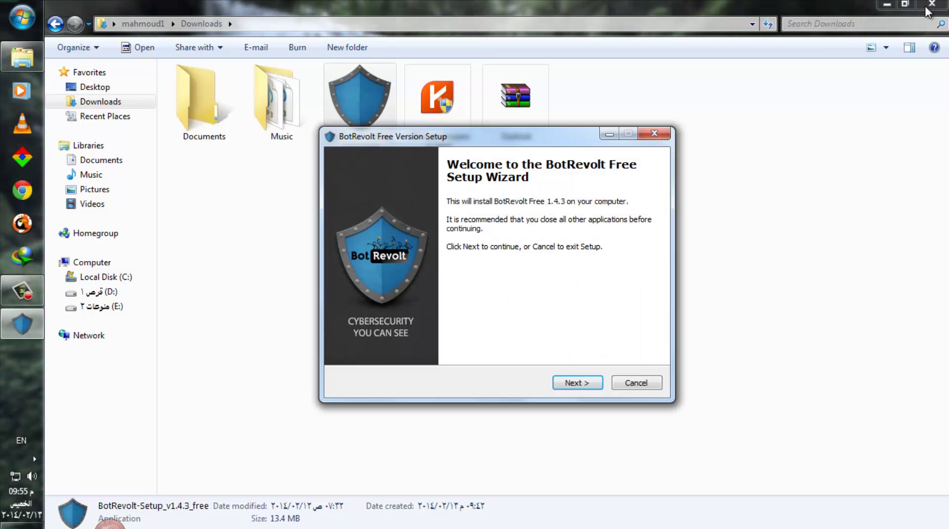
Proceed past the setup wizard's welcome page and accept the license agreement.
{"action": "left_click", "coordinate": [577, 384]}
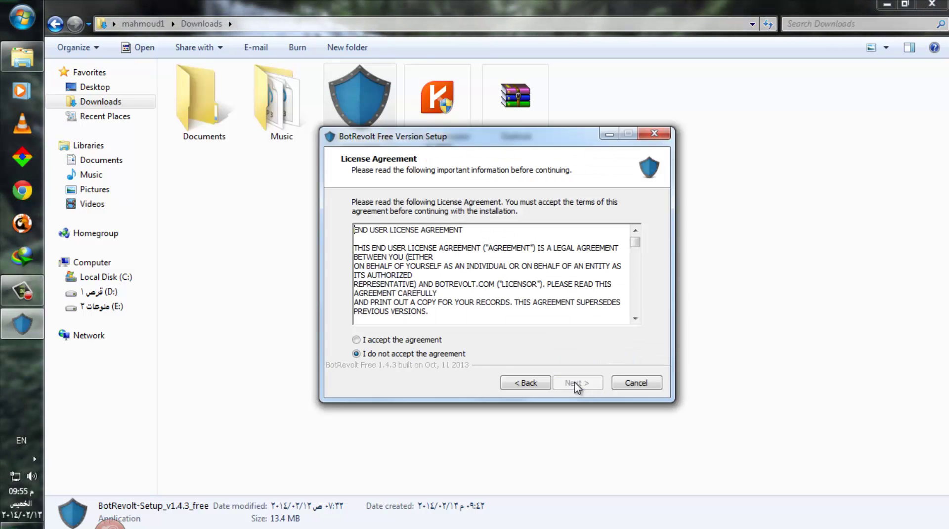
{"action": "left_click", "coordinate": [398, 340]}
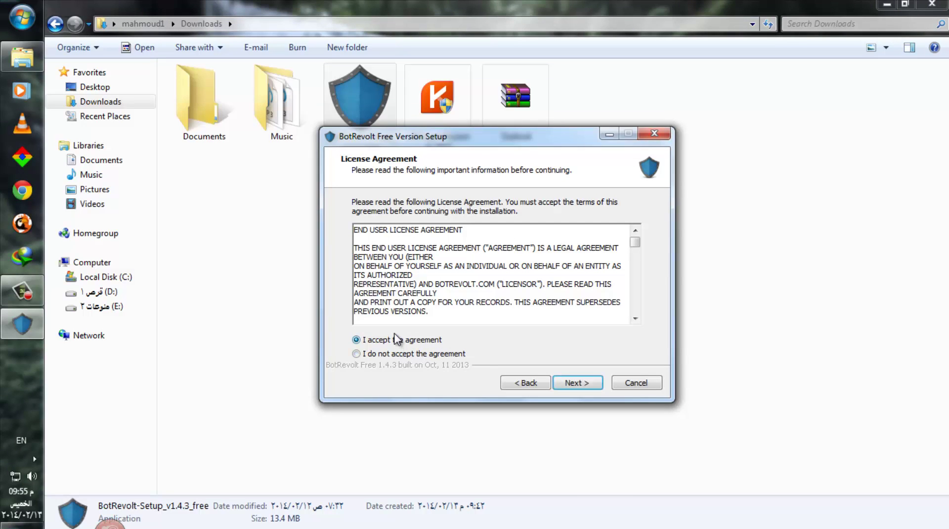
{"action": "left_click", "coordinate": [572, 384]}
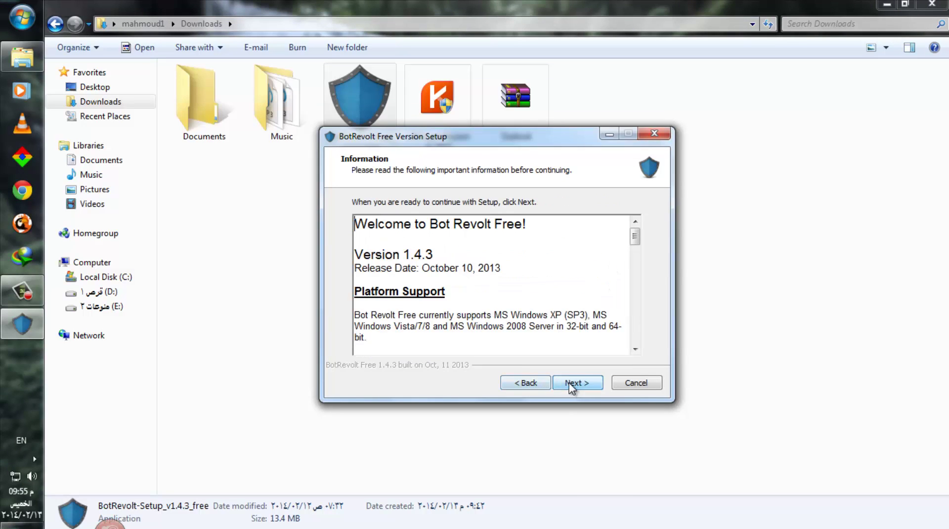
Install BotRevolt Free into the existing C:\Program Files\BotRevoltFree folder with a desktop icon and no file deletion tasks.
{"action": "left_click", "coordinate": [571, 383]}
{"action": "left_click", "coordinate": [568, 383]}
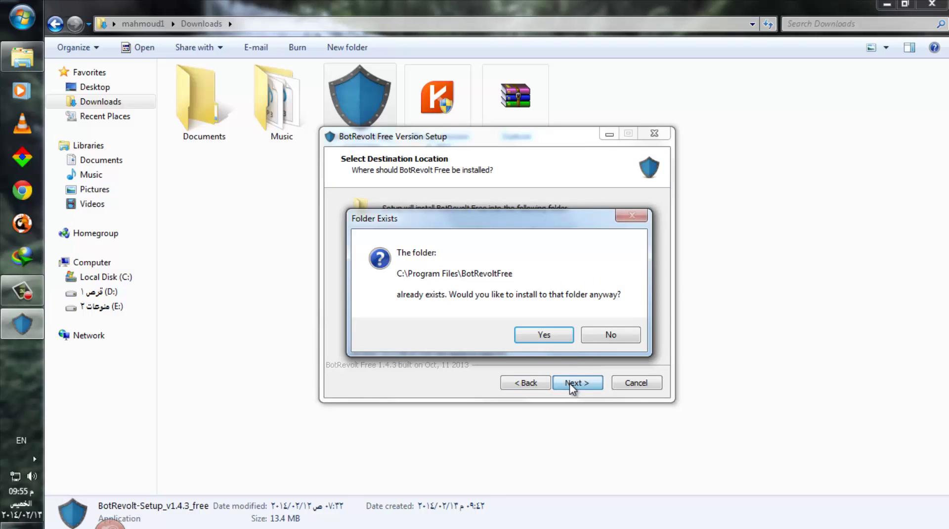
{"action": "left_click", "coordinate": [546, 334]}
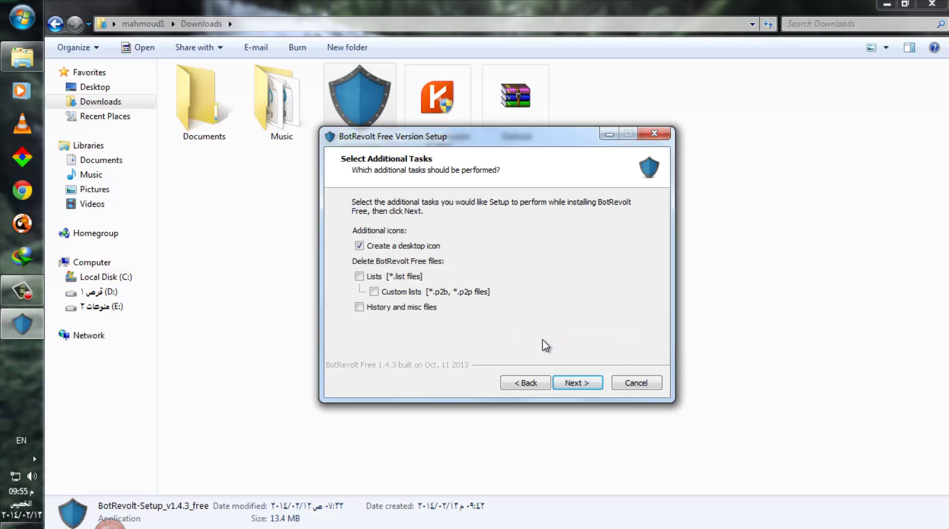
{"action": "left_click", "coordinate": [570, 384]}
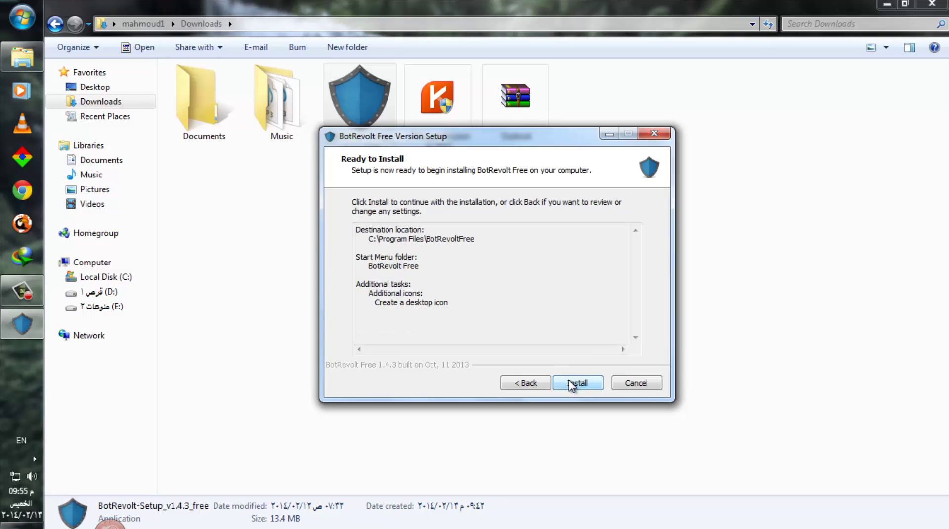
{"action": "left_click", "coordinate": [572, 384]}
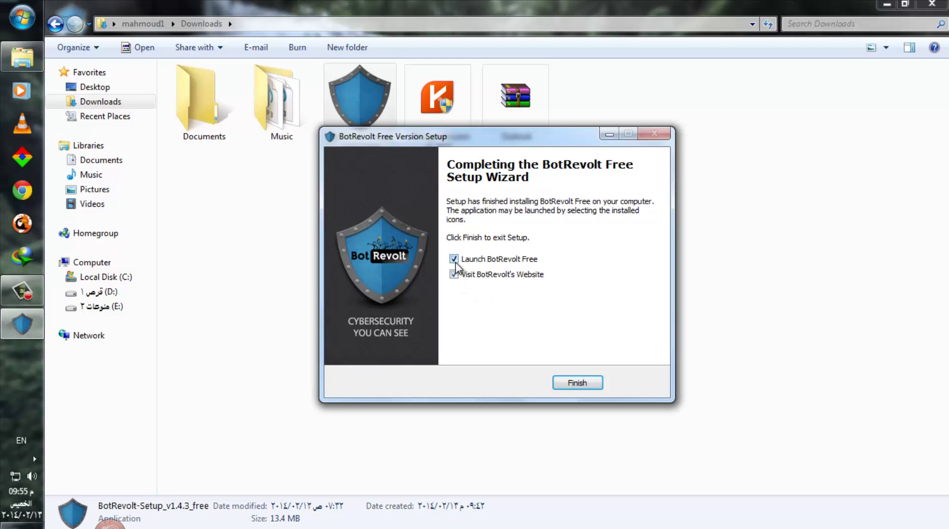
Finish the setup wizard with the option to launch BotRevolt Free kept enabled.
{"action": "left_click", "coordinate": [454, 260]}
{"action": "left_click", "coordinate": [454, 260]}
{"action": "left_click", "coordinate": [454, 273]}
{"action": "left_click", "coordinate": [568, 385]}
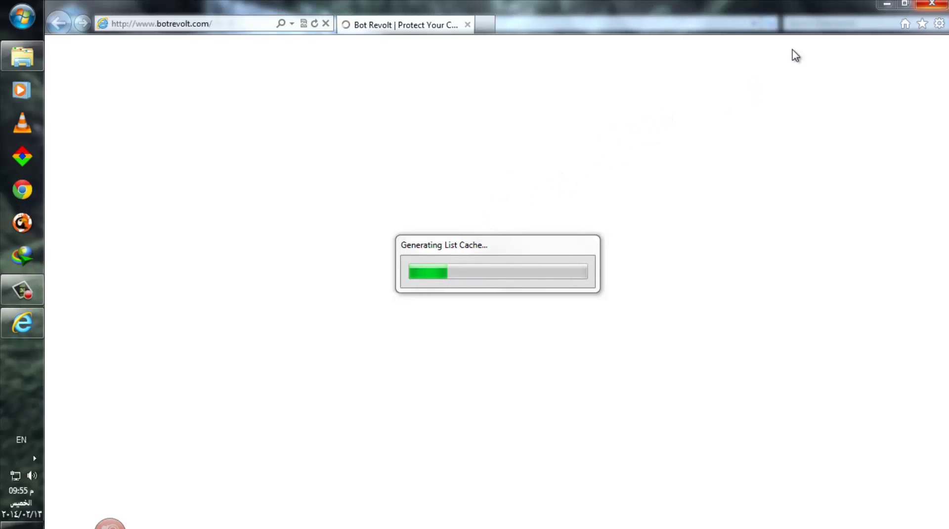
Close the Bot Revolt website and the Downloads folder, and reposition the list cache progress and Updating windows.
{"action": "left_click", "coordinate": [932, 4]}
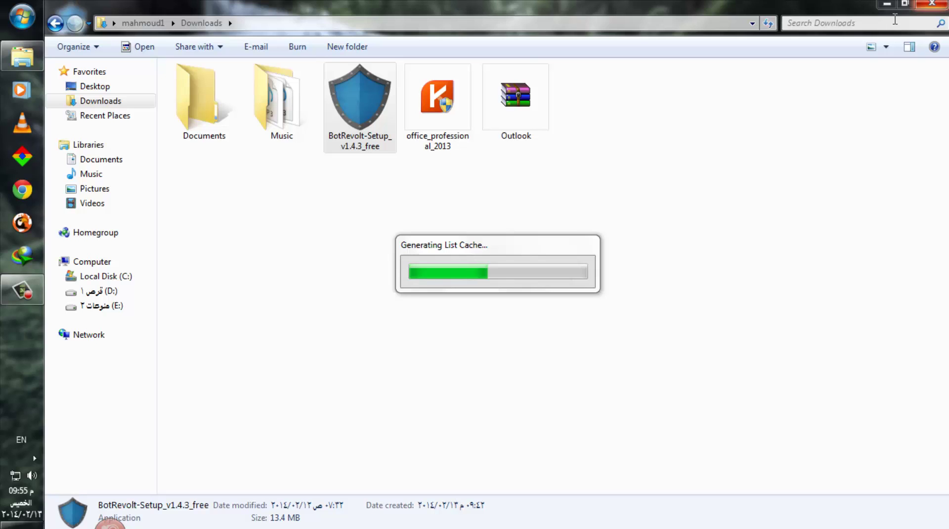
{"action": "left_click", "coordinate": [920, 5]}
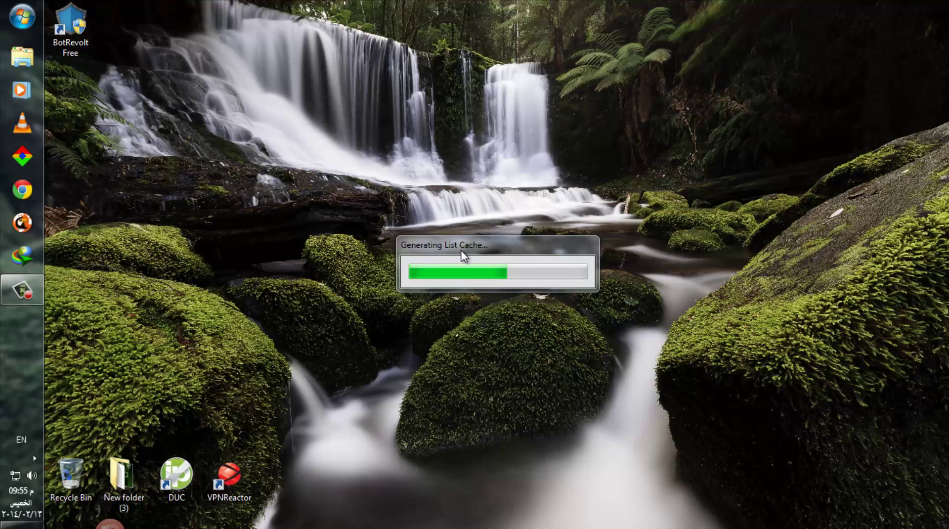
{"action": "left_click_drag", "start_coordinate": [481, 256], "coordinate": [483, 180]}
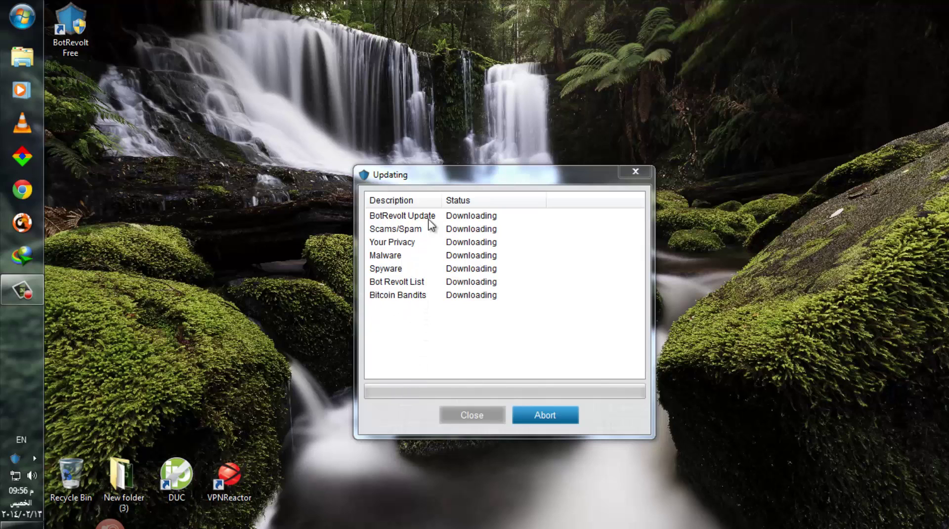
{"action": "left_click_drag", "start_coordinate": [434, 181], "coordinate": [438, 134]}
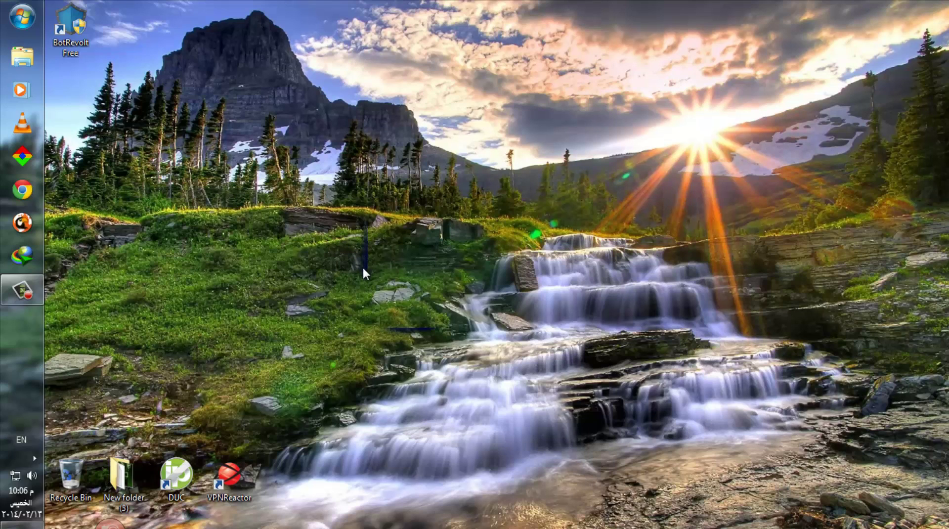
Show the hidden notification icons, open BotRevolt Free from its desktop shortcut, and reposition its window.
{"action": "left_click", "coordinate": [30, 463]}
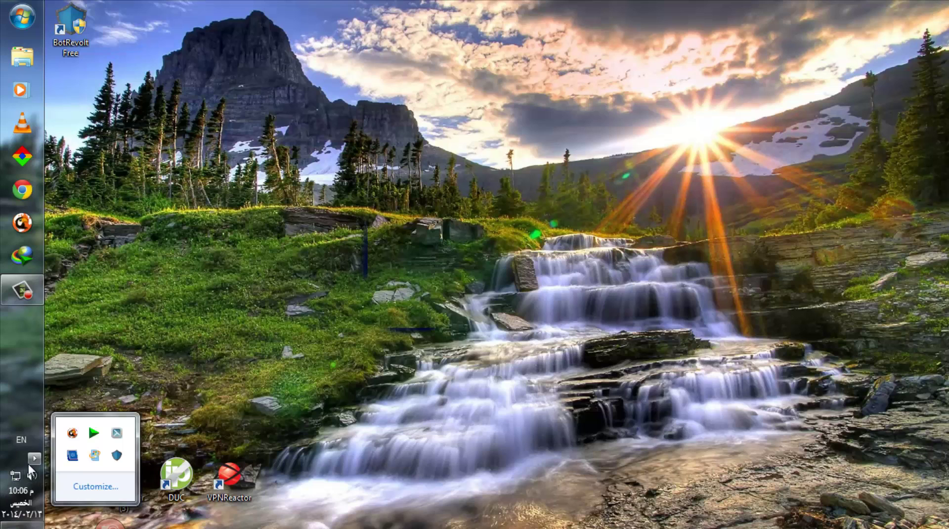
{"action": "left_click", "coordinate": [122, 458]}
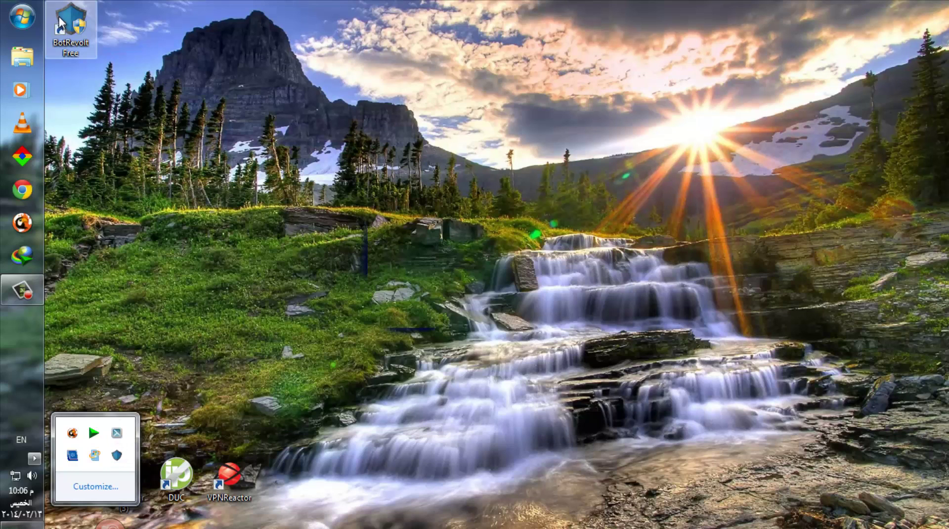
{"action": "left_click", "coordinate": [70, 32]}
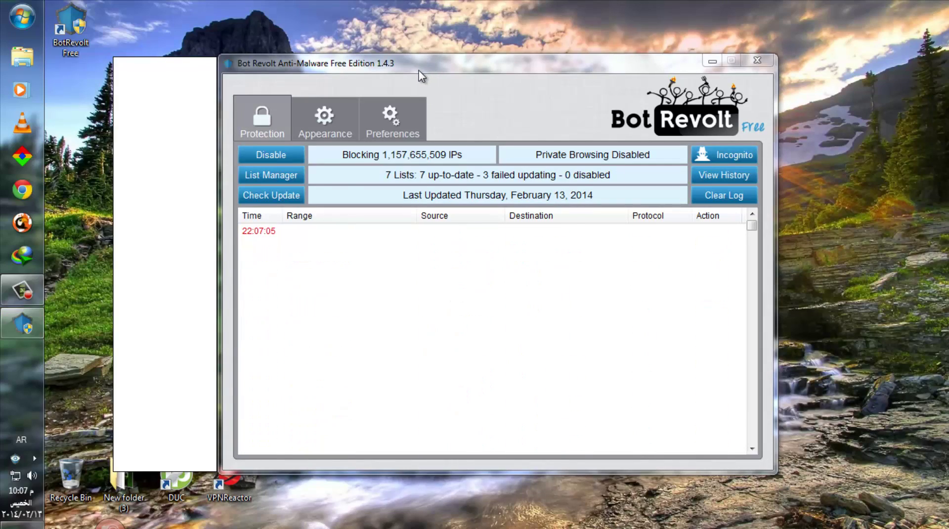
{"action": "left_click_drag", "start_coordinate": [421, 74], "coordinate": [482, 57]}
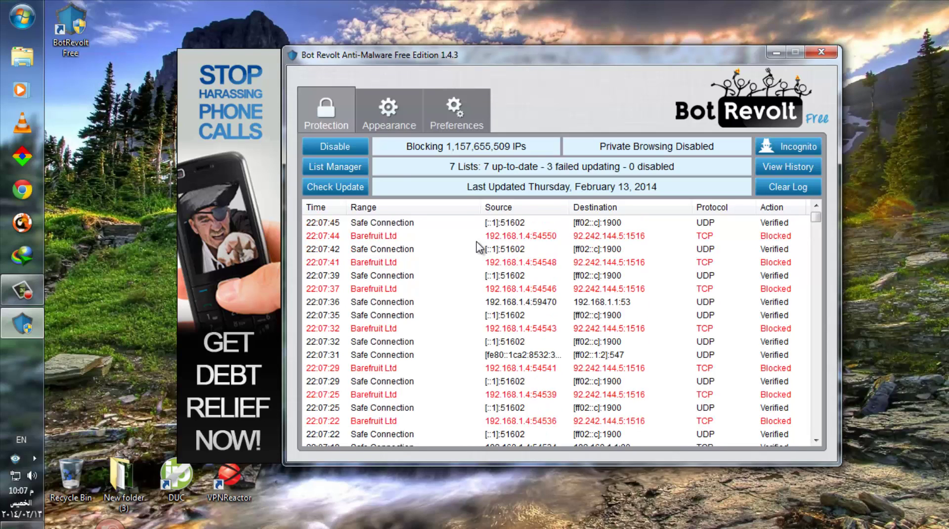
Permanently allow the IP address 92.242.144.5 from a blocked Barefruit Ltd entry in the connection log.
{"action": "left_click", "coordinate": [378, 237]}
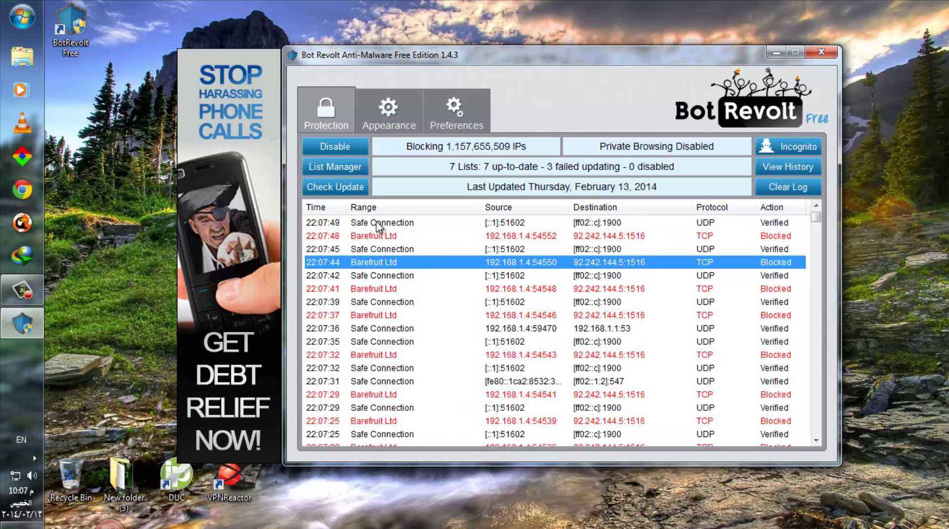
{"action": "right_click", "coordinate": [378, 237]}
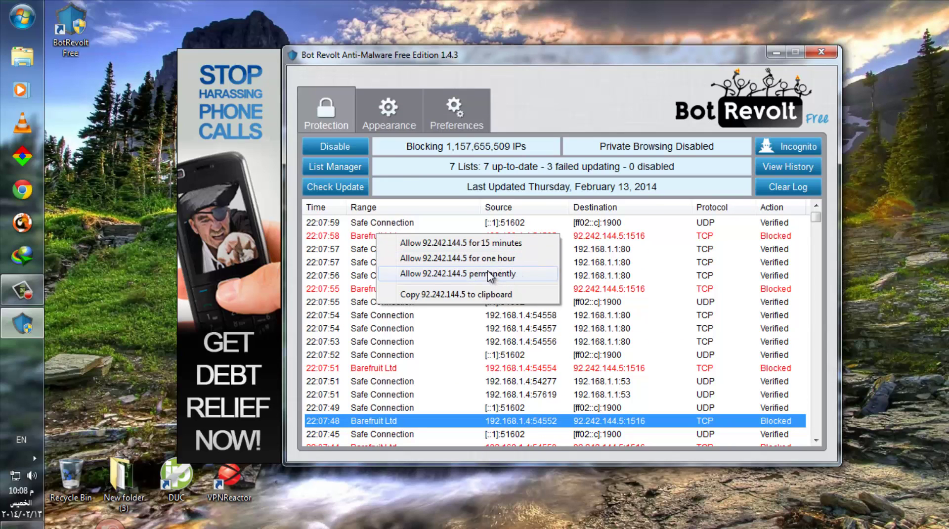
{"action": "right_click", "coordinate": [358, 237]}
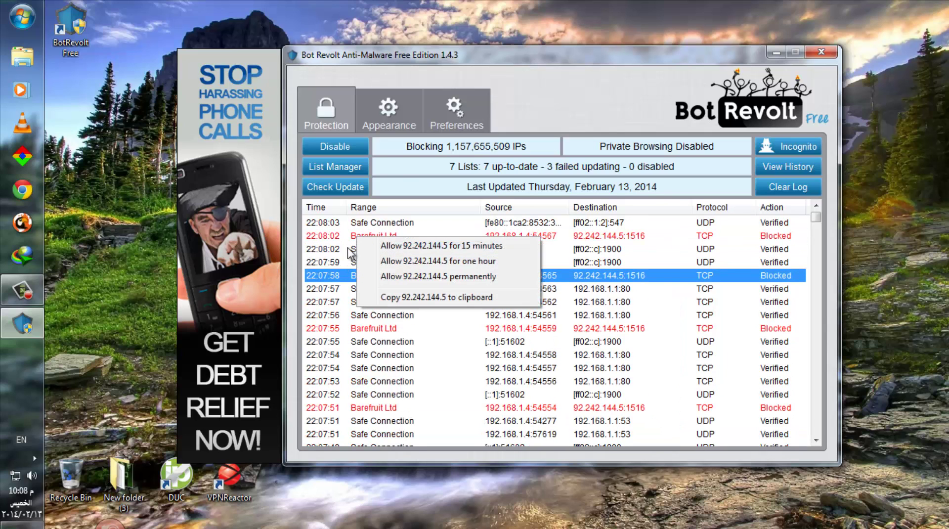
{"action": "left_click", "coordinate": [346, 232]}
{"action": "right_click", "coordinate": [346, 232]}
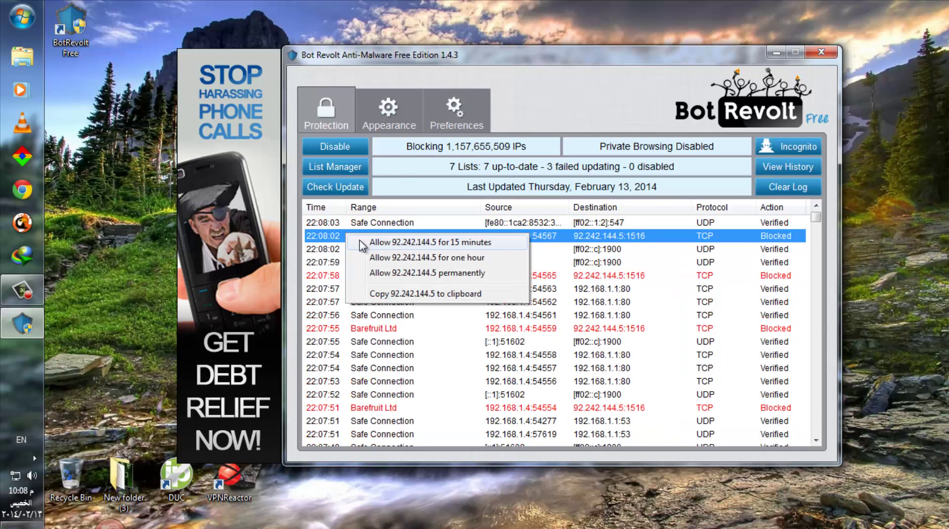
{"action": "left_click", "coordinate": [393, 273]}
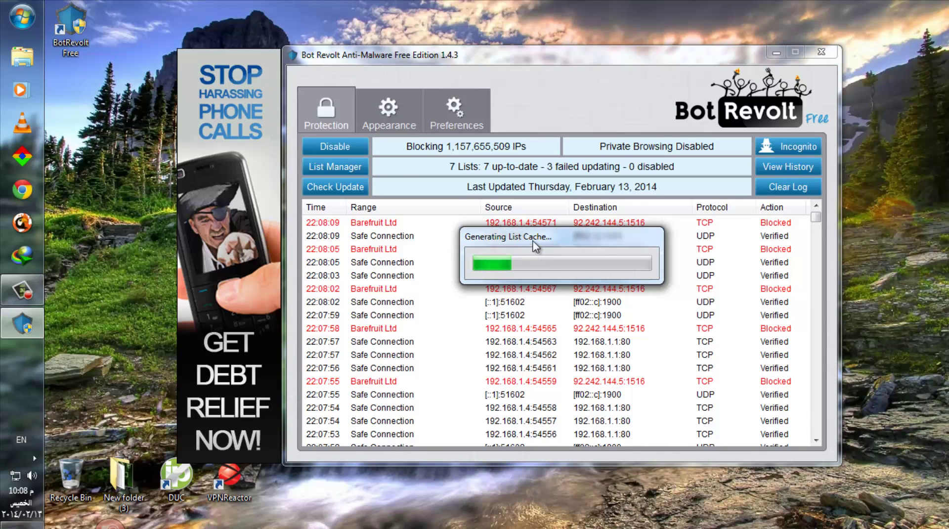
{"action": "left_click_drag", "start_coordinate": [535, 242], "coordinate": [537, 267]}
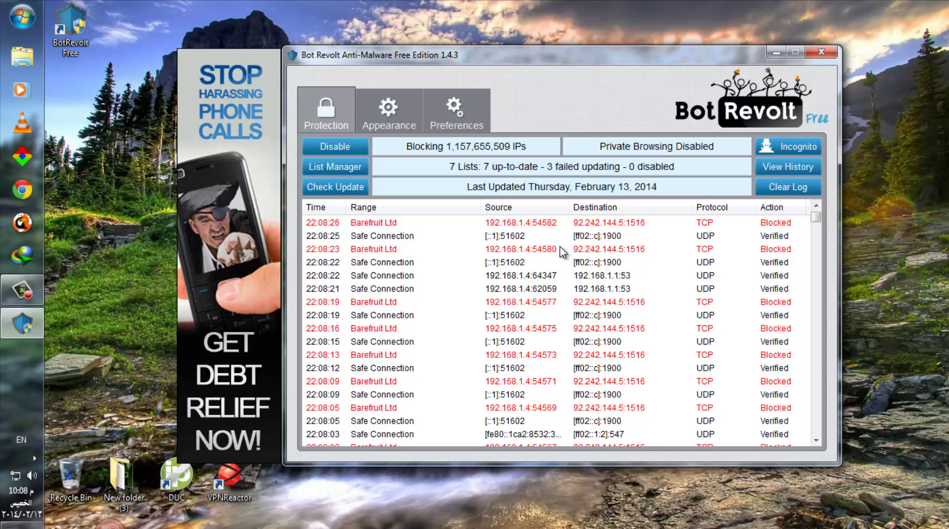
Check the blocking options for the 92.242.144.5 connection and dismiss the Windows color scheme dialog without choosing an option.
{"action": "right_click", "coordinate": [561, 252]}
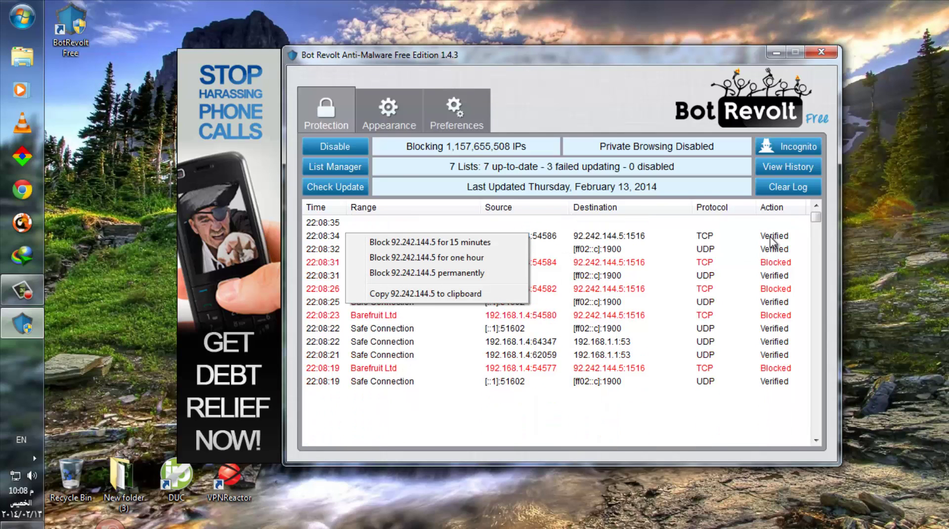
{"action": "left_click", "coordinate": [817, 219]}
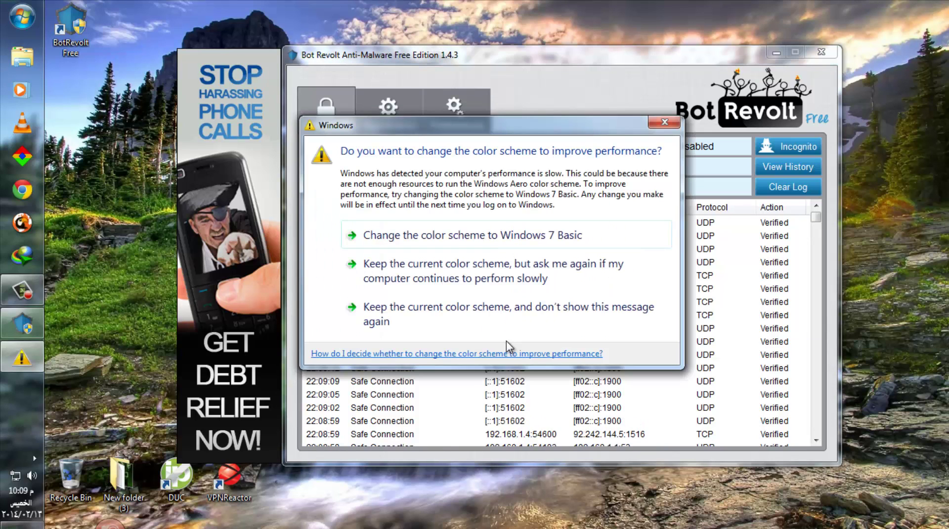
{"action": "left_click", "coordinate": [664, 123]}
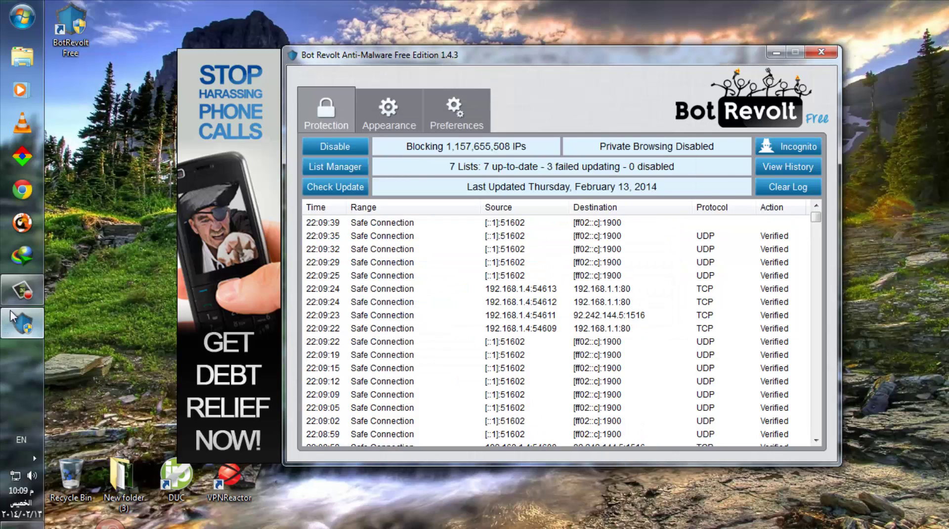